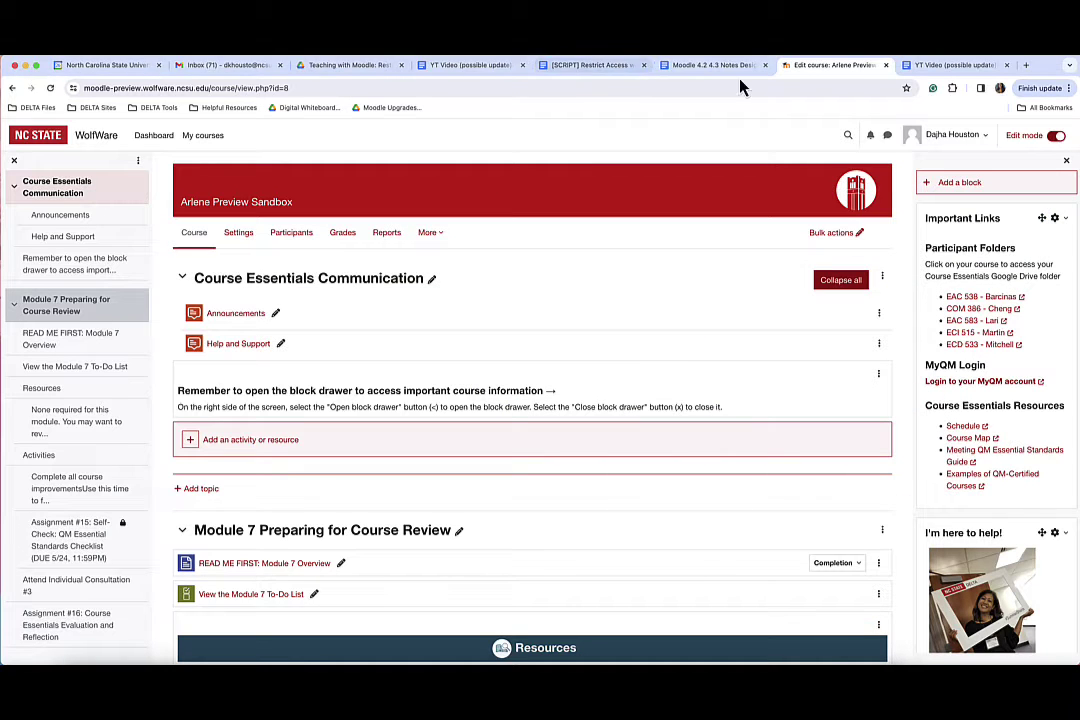
Switch the course view to the Student role and scroll to the activities.
left_click(962, 135)
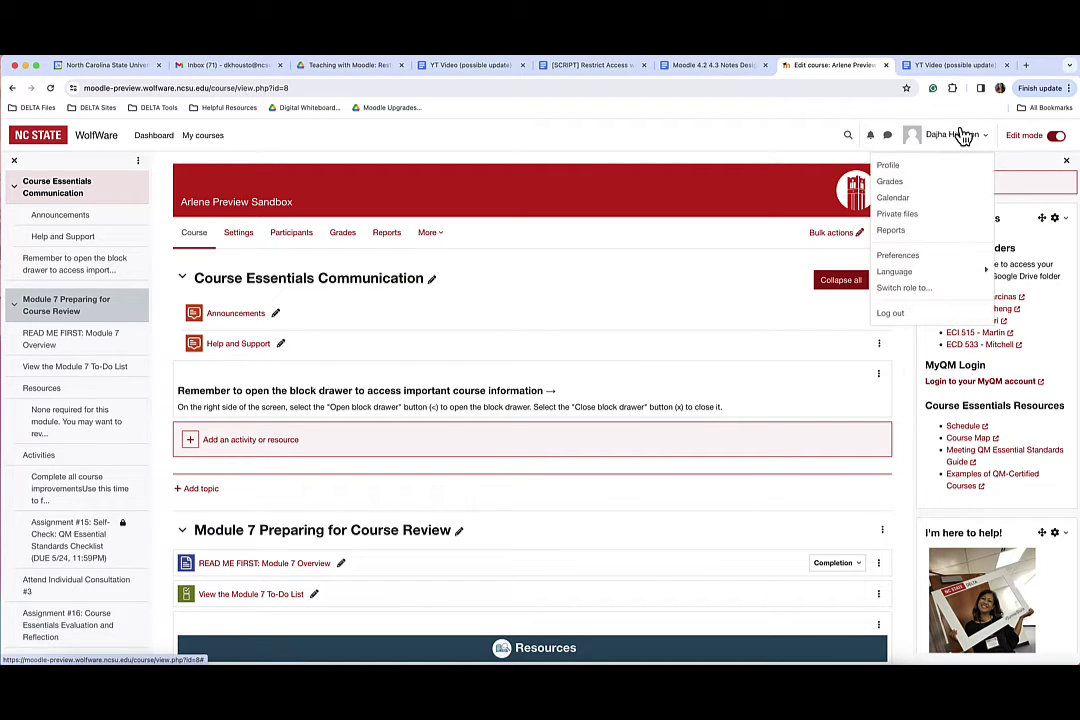
left_click(926, 289)
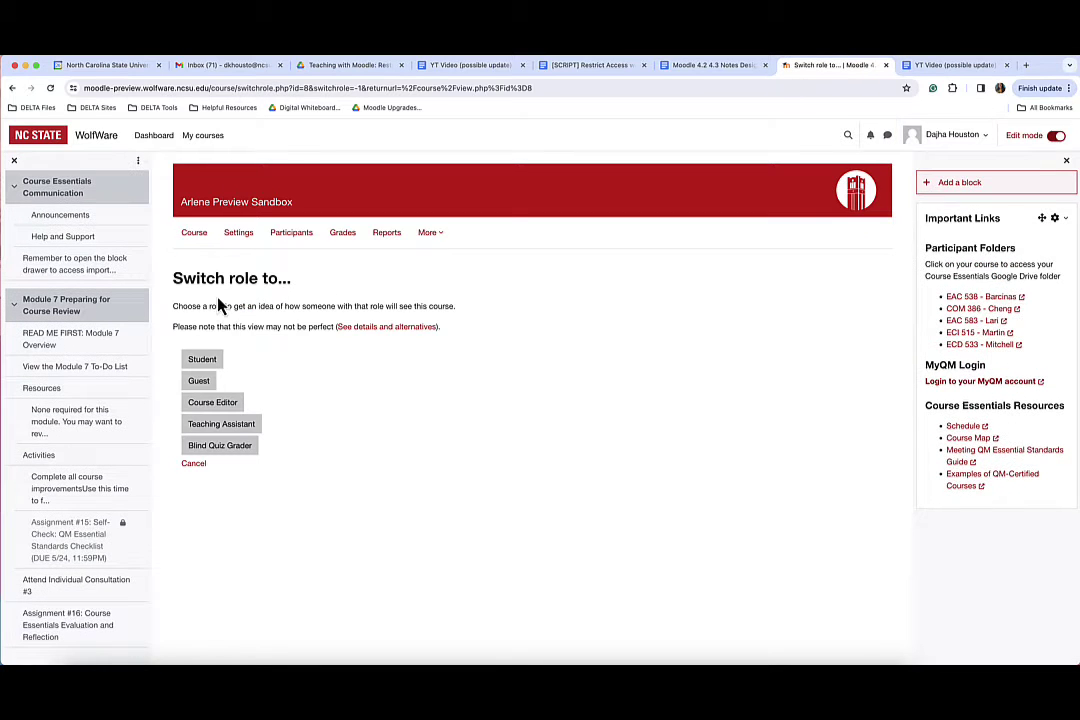
left_click(215, 359)
scroll(447, 375, "down", 5)
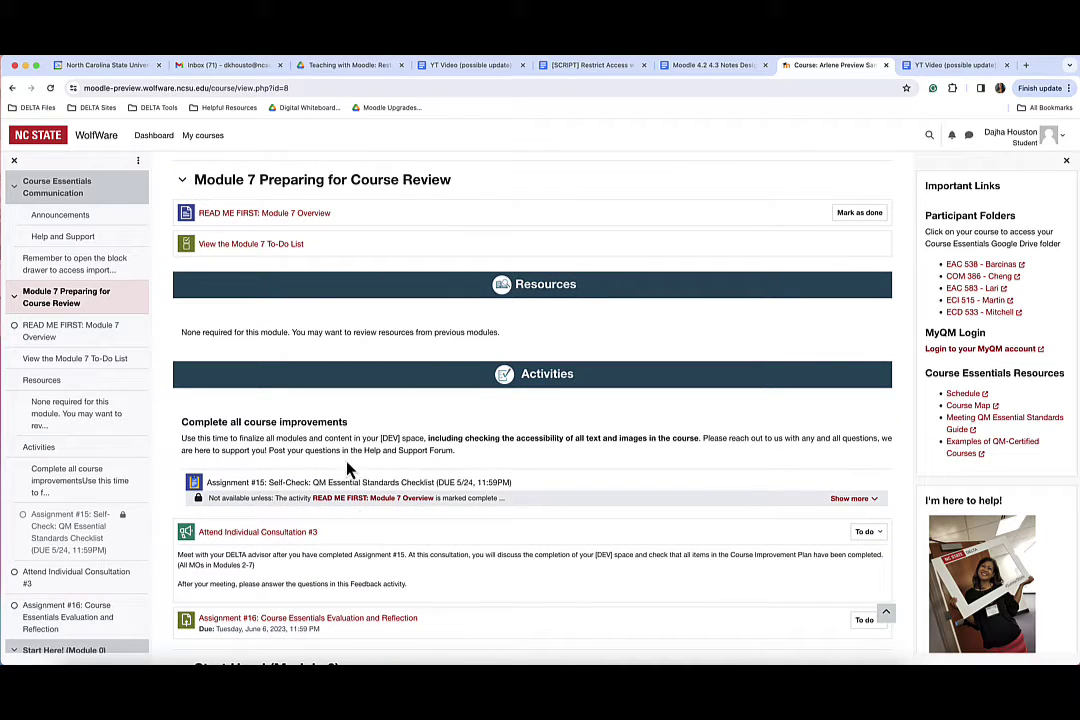
Expand and collapse Assignment #15's restriction note requiring the READ ME FIRST overview be completed.
left_click(835, 500)
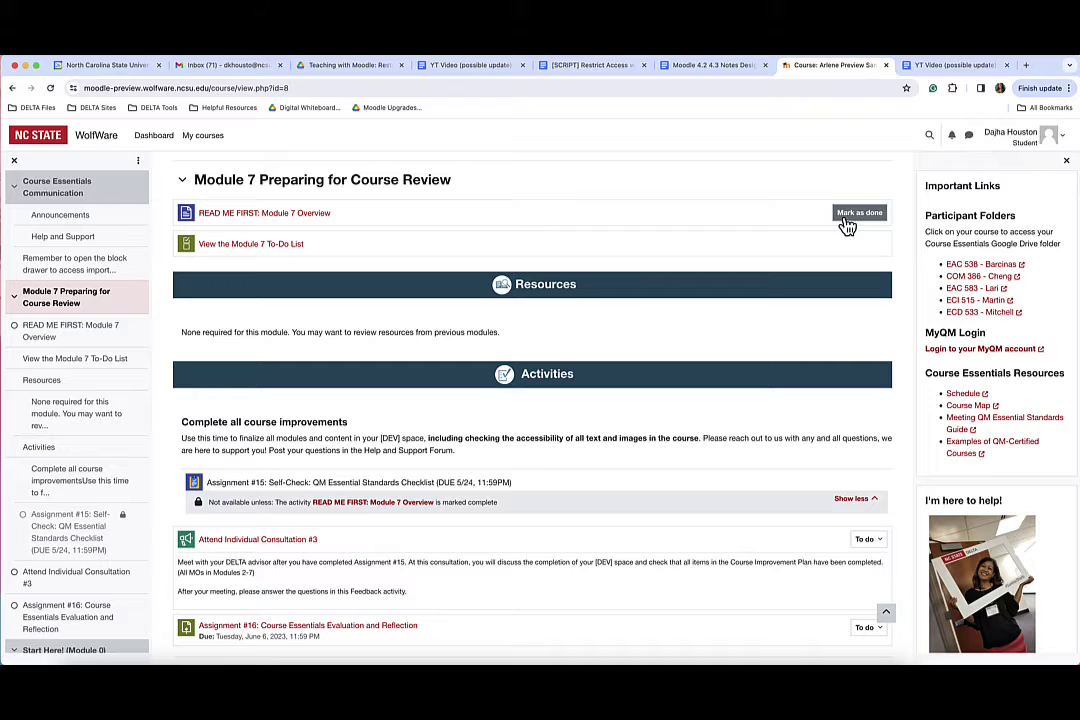
left_click(852, 497)
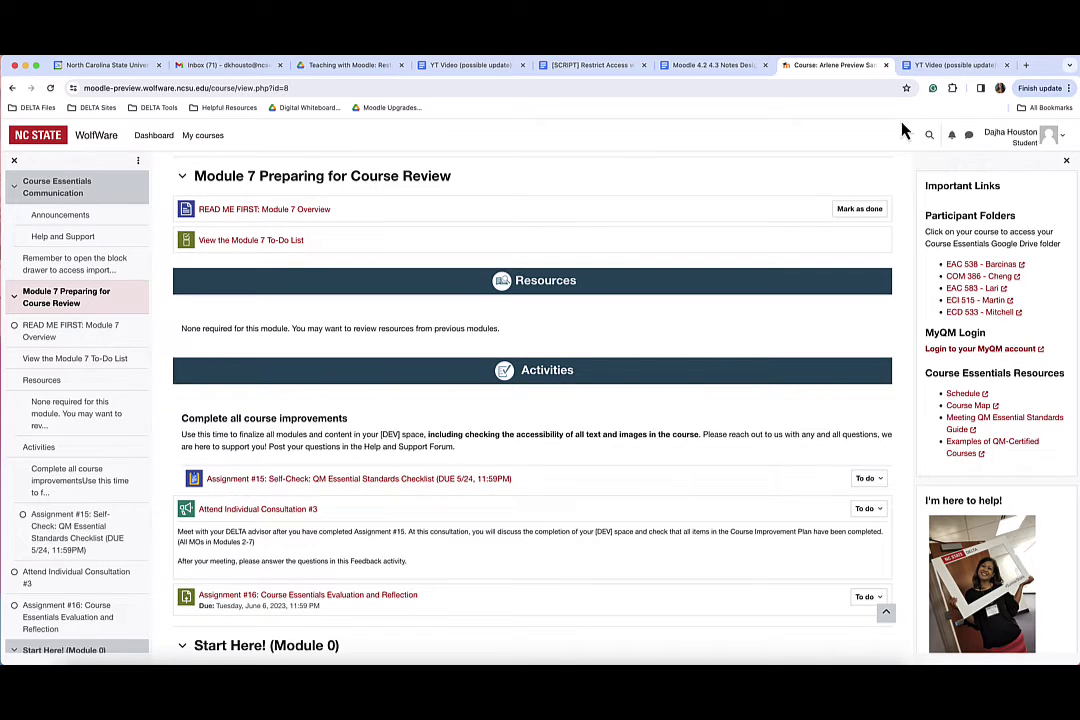
left_click(1022, 137)
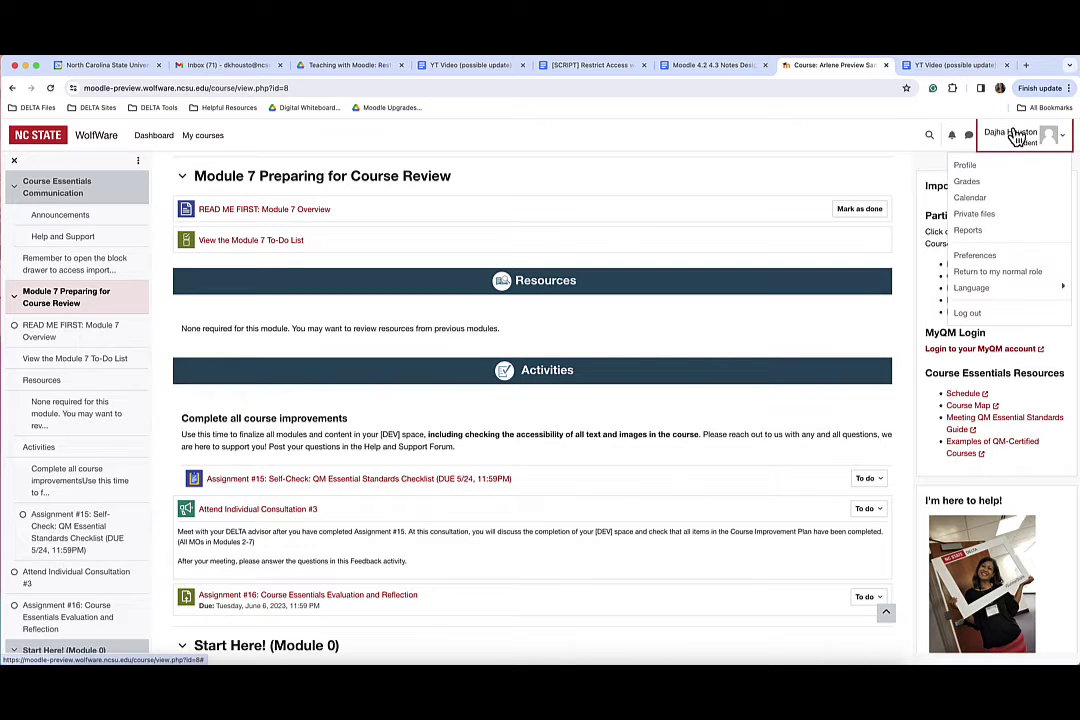
Return to the teacher role and confirm READ ME FIRST's completion condition is 'Mark as done'.
left_click(997, 271)
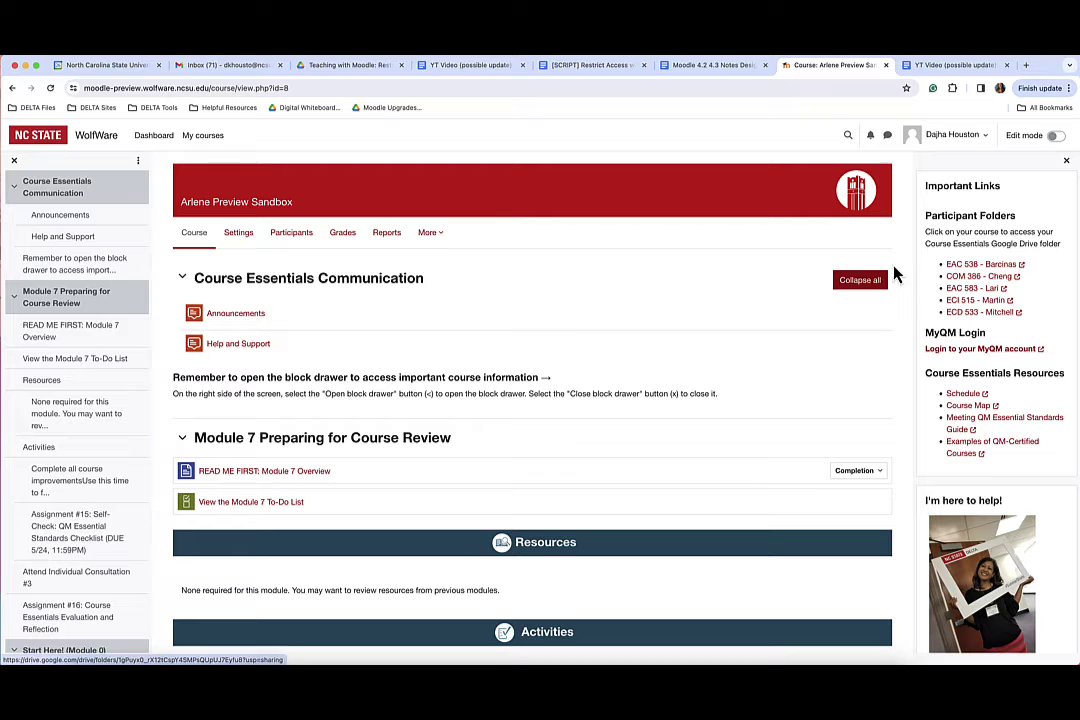
scroll(845, 271, "down", 2)
scroll(845, 271, "down", 2)
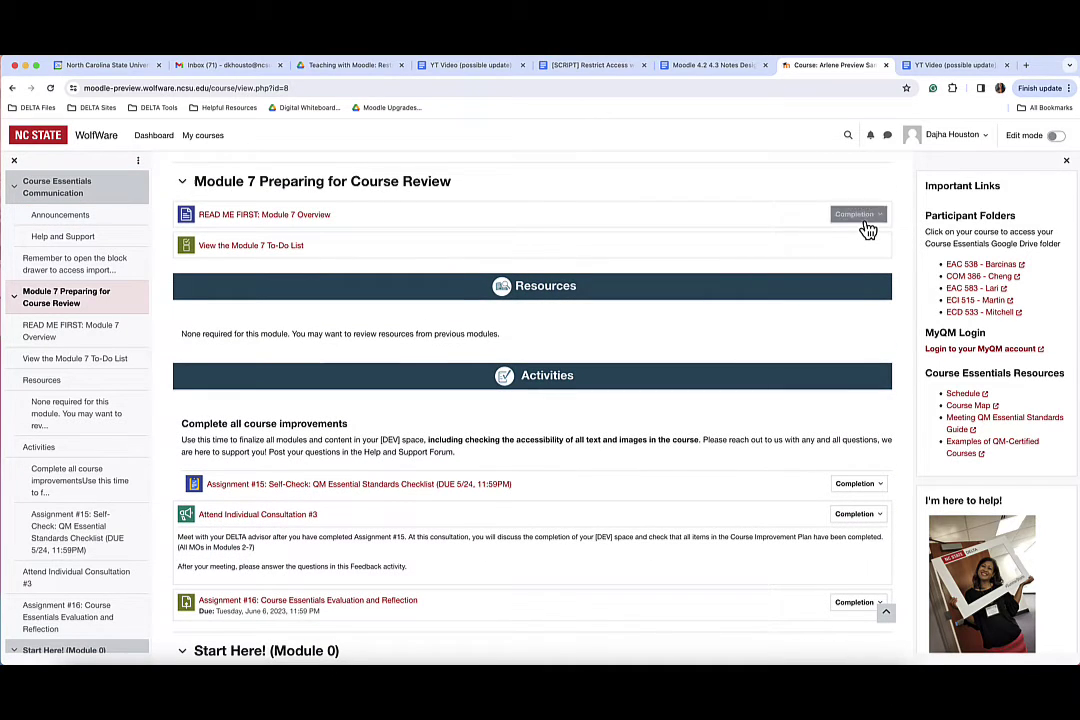
left_click(862, 219)
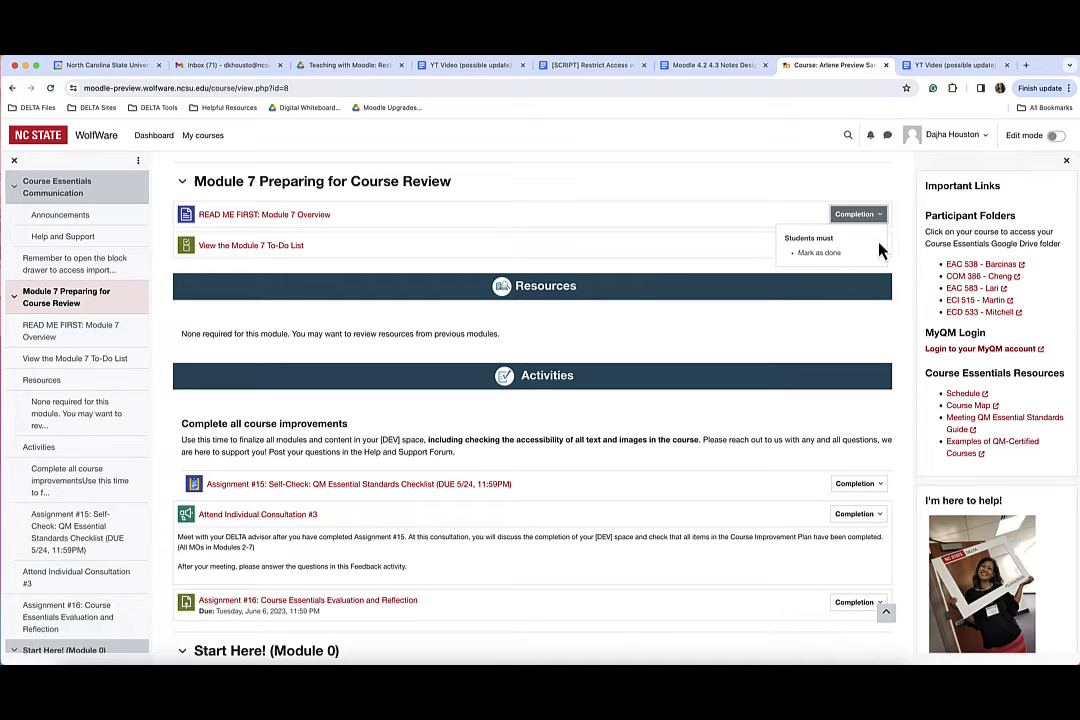
left_click(882, 215)
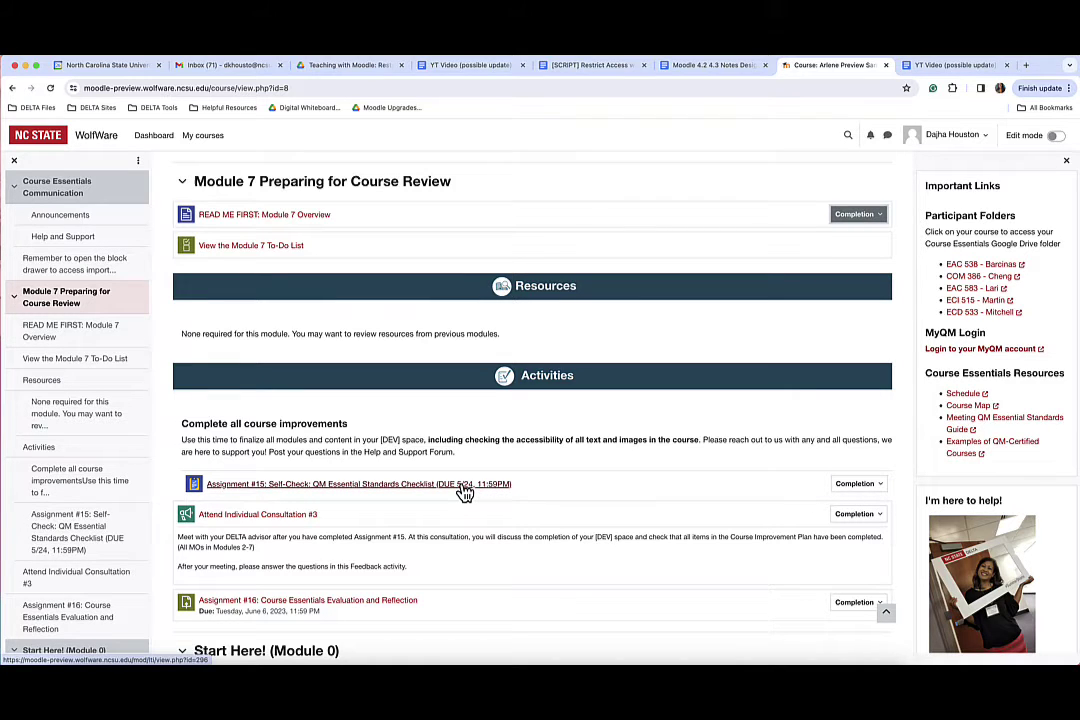
Turn on Edit mode and open Edit settings from Assignment #15's action menu.
left_click(1055, 136)
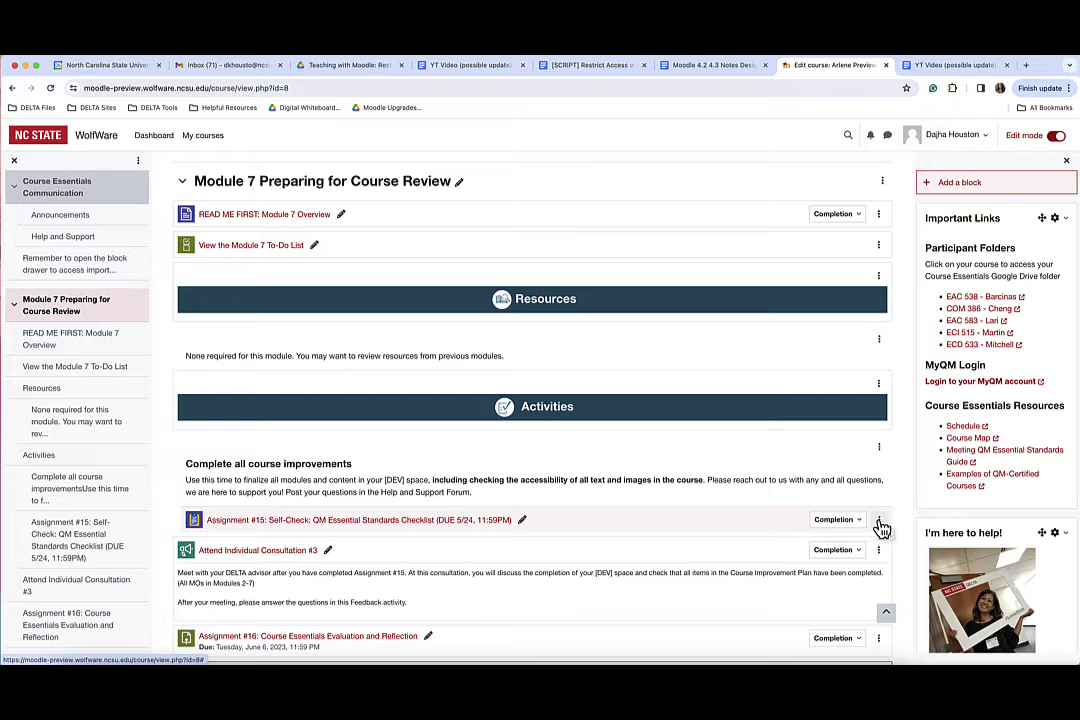
left_click(879, 522)
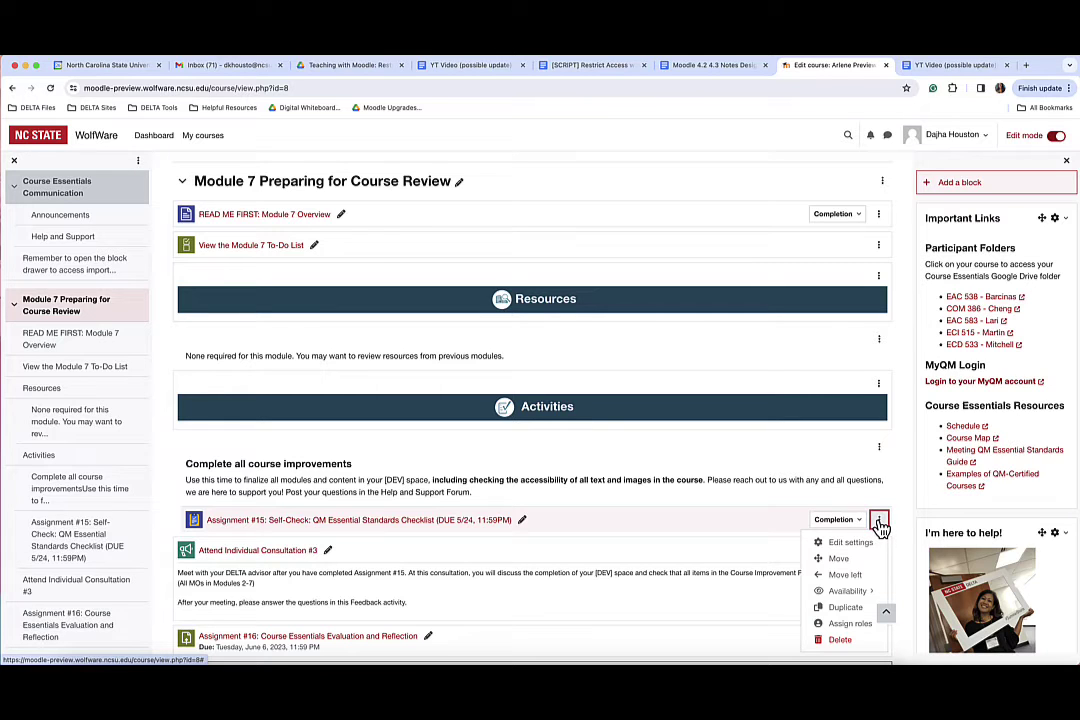
scroll(879, 528, "down", 1)
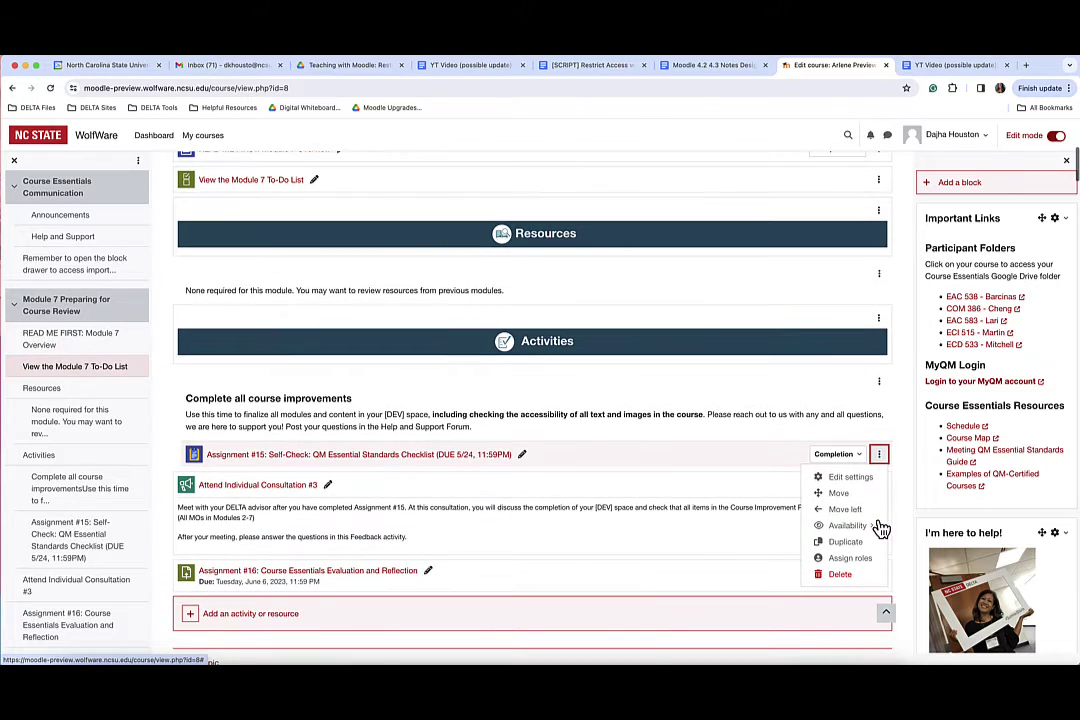
mouse_move(870, 526)
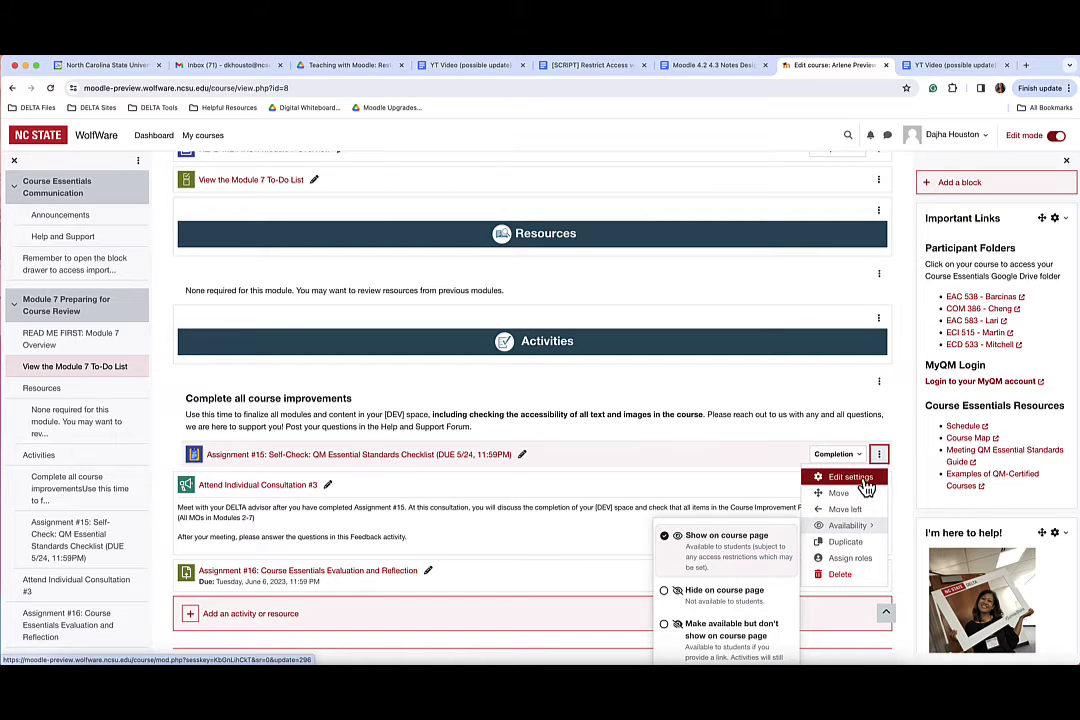
left_click(865, 485)
scroll(645, 441, "down", 3)
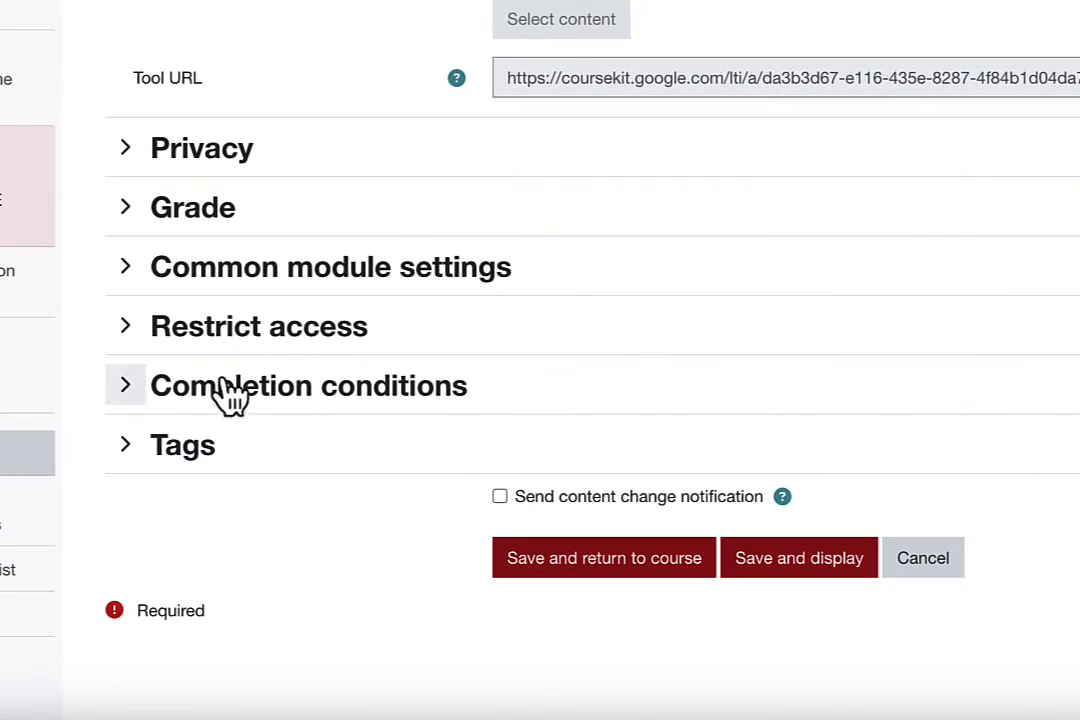
Add an Activity completion restriction: READ ME FIRST: Module 7 Overview must be marked complete.
left_click(125, 330)
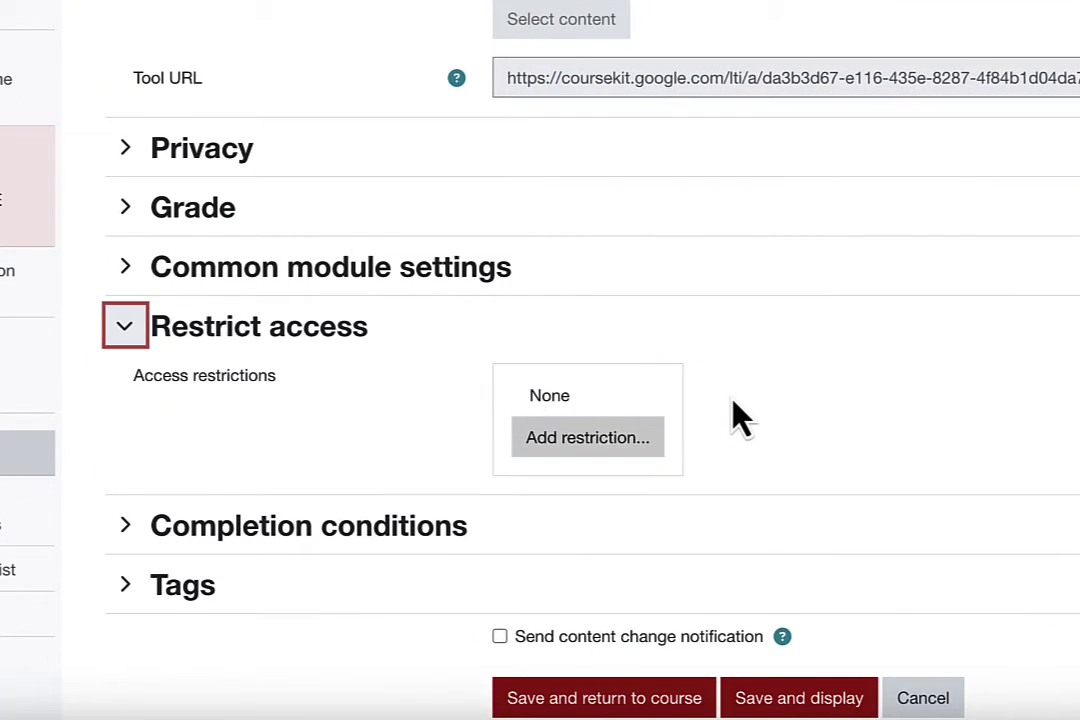
scroll(733, 418, "down", 2)
left_click(617, 310)
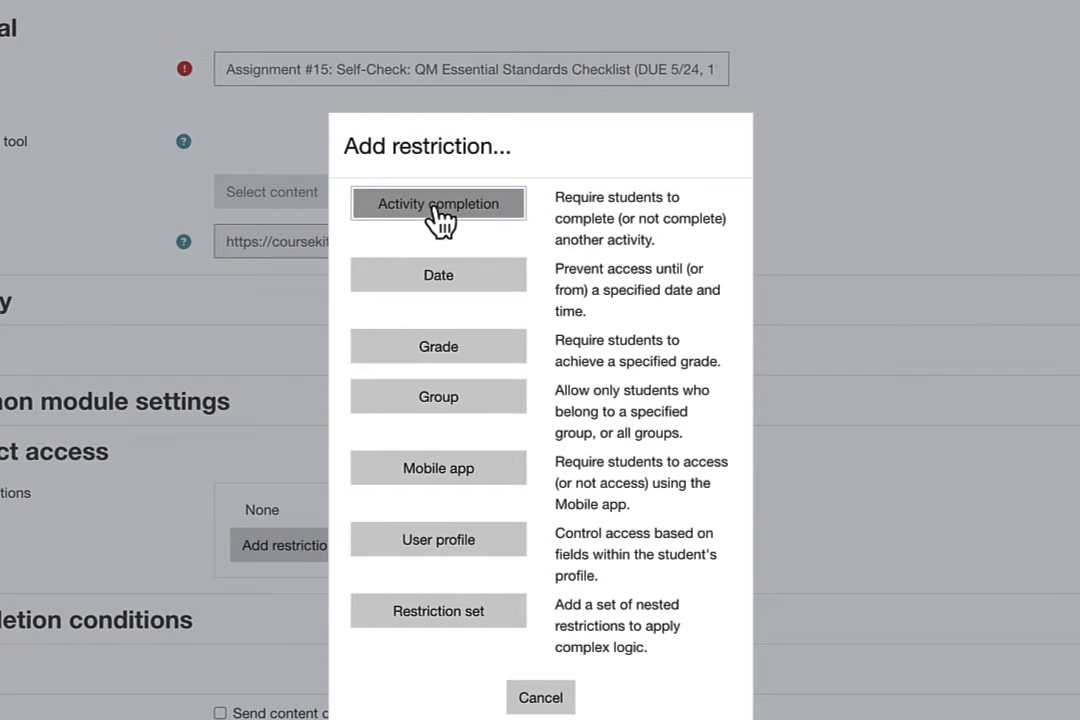
left_click(440, 210)
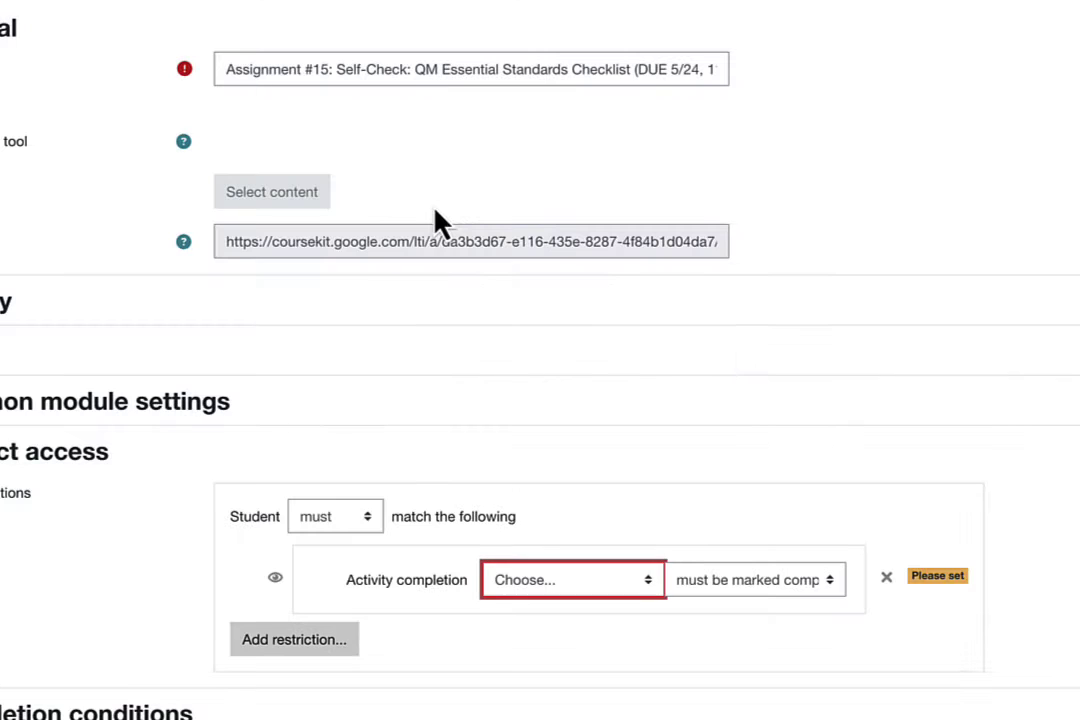
left_click(648, 592)
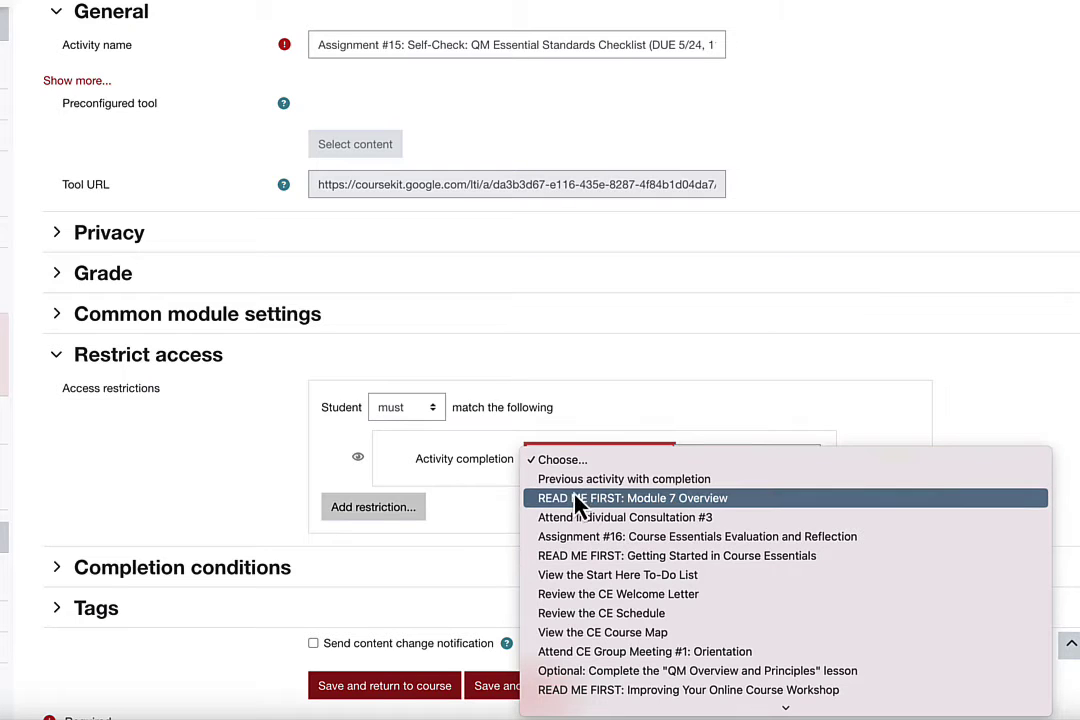
left_click(745, 503)
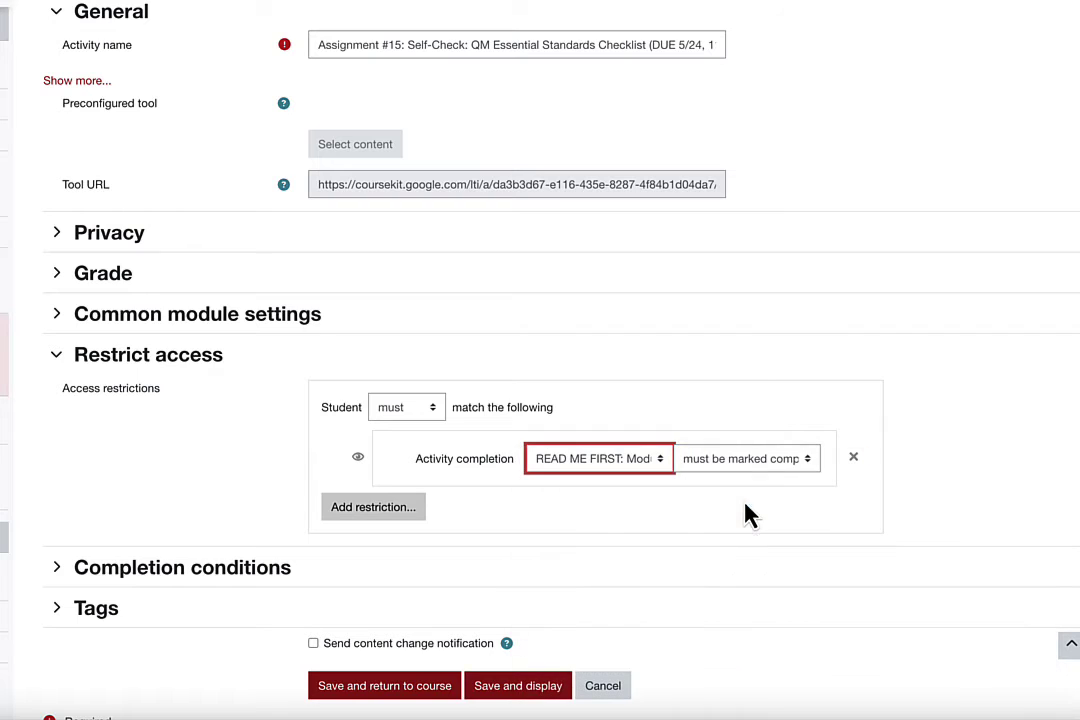
left_click(808, 474)
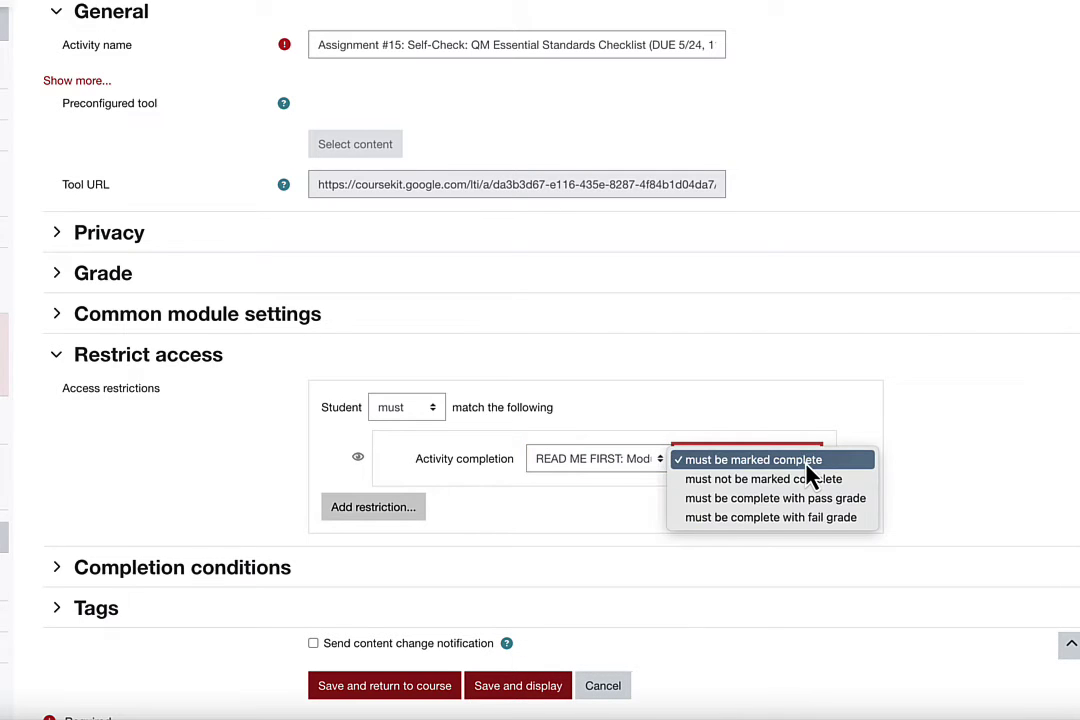
left_click(848, 465)
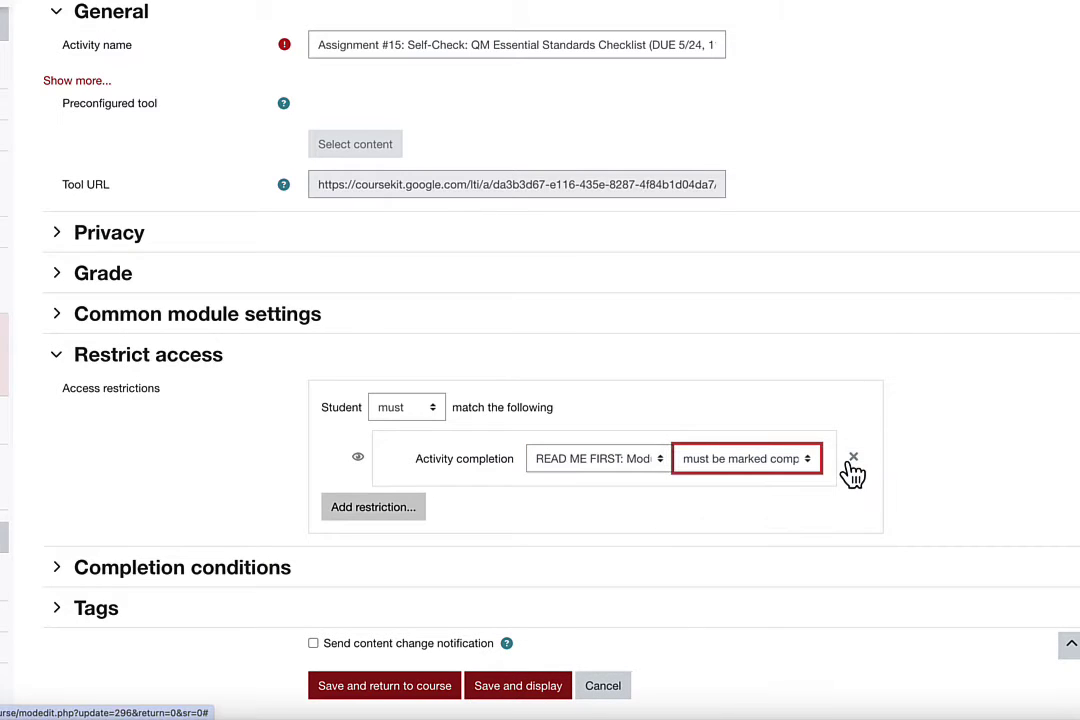
left_click(818, 492)
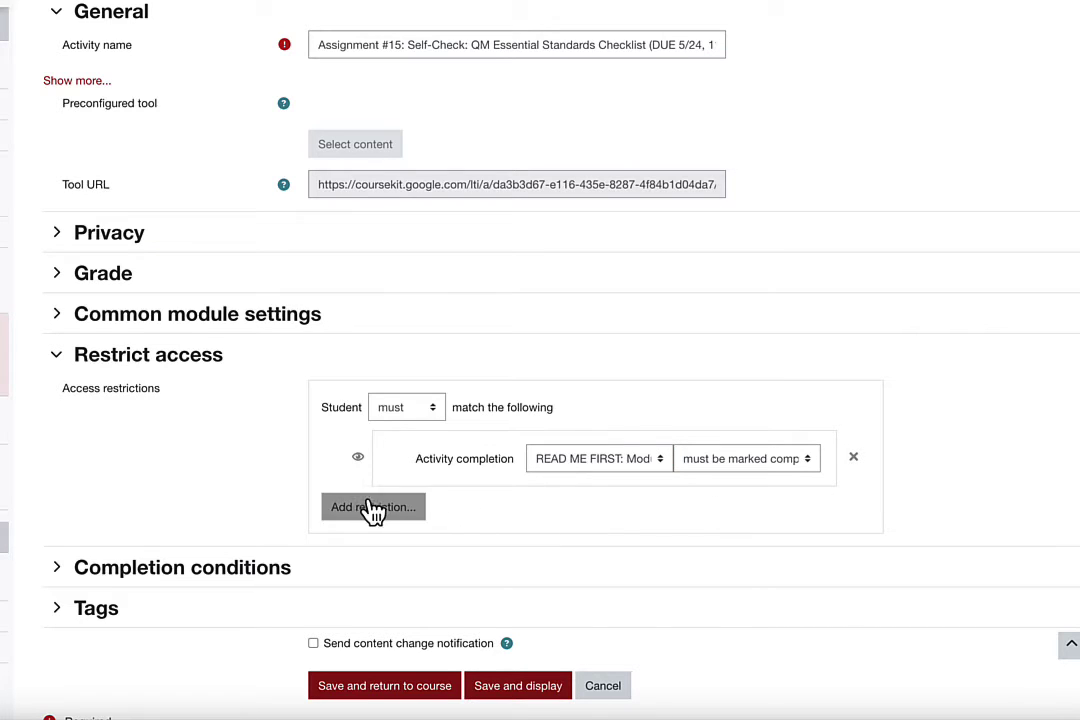
Save and return to the course, then expand Assignment #15's full lock note in student view.
left_click(403, 690)
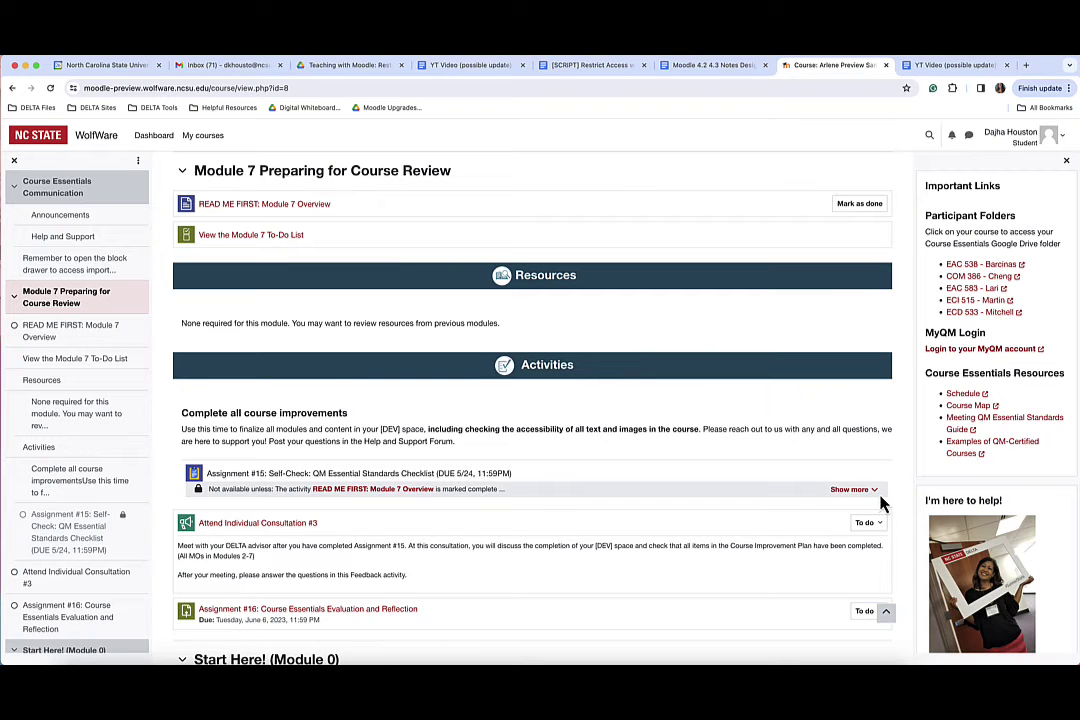
left_click(858, 490)
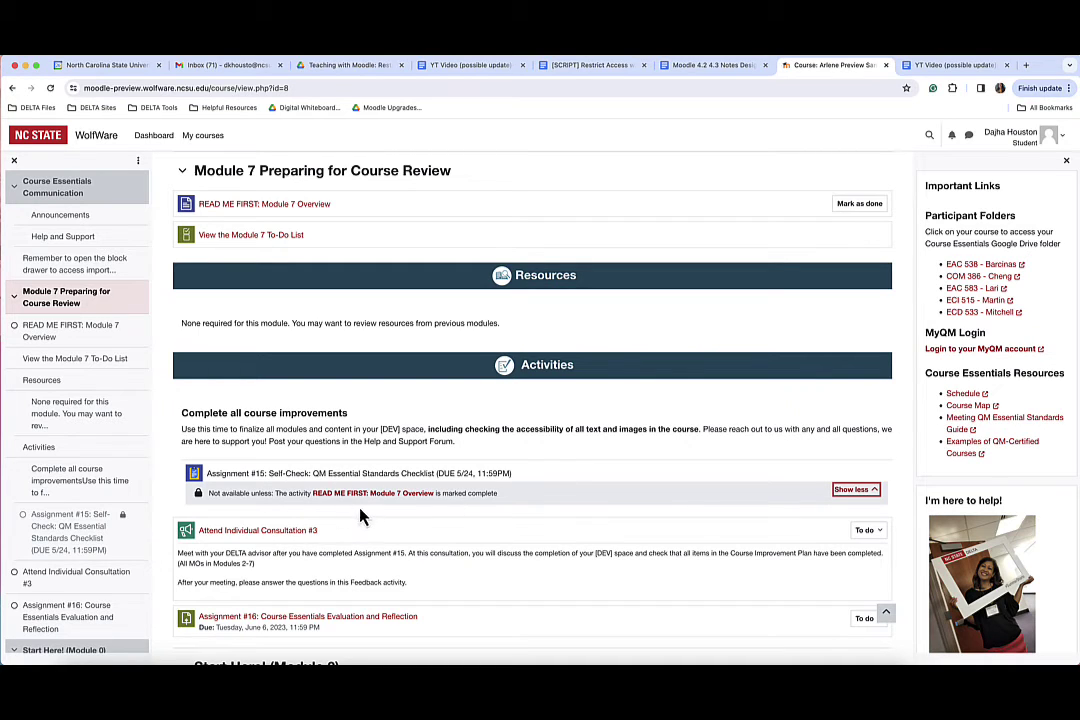
left_click(301, 420)
Mark READ ME FIRST: Module 7 Overview as done, then inspect Assignment #15's To do requirement.
left_click(847, 207)
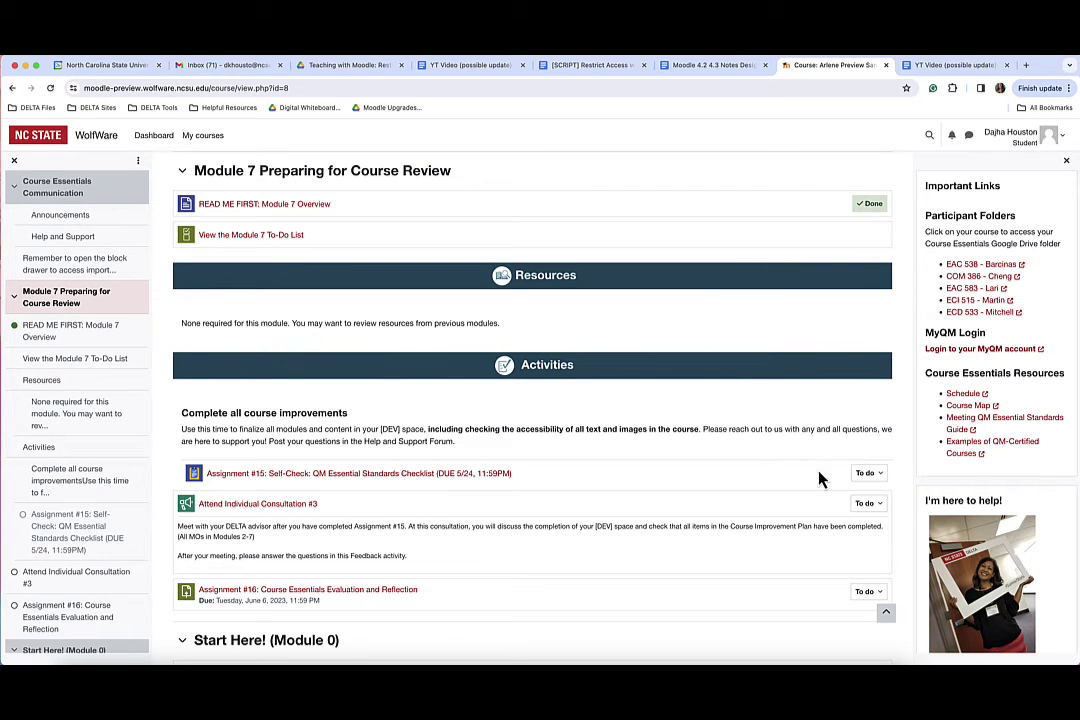
right_click(878, 481)
left_click(878, 482)
right_click(878, 482)
left_click(878, 482)
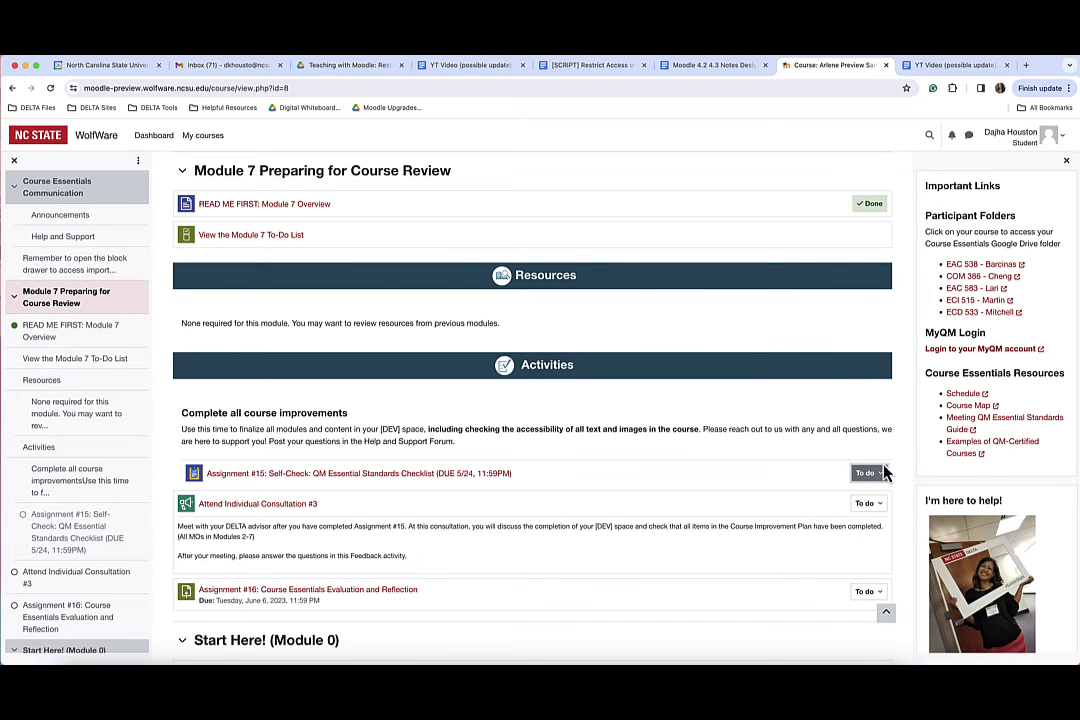
left_click(866, 474)
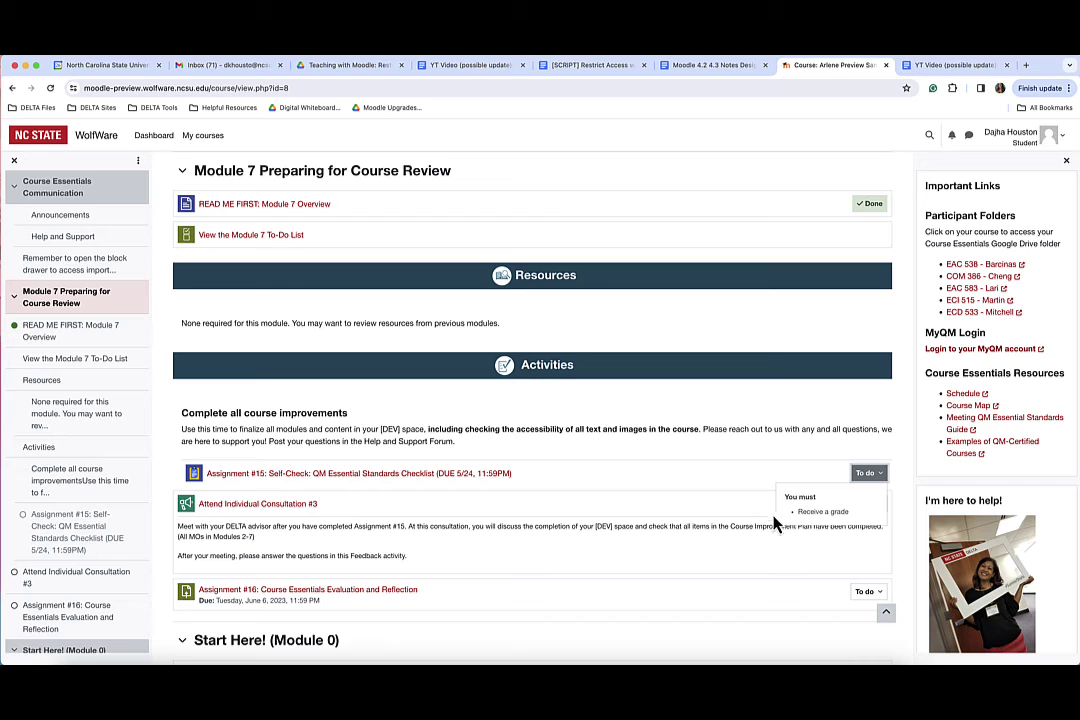
left_click(870, 475)
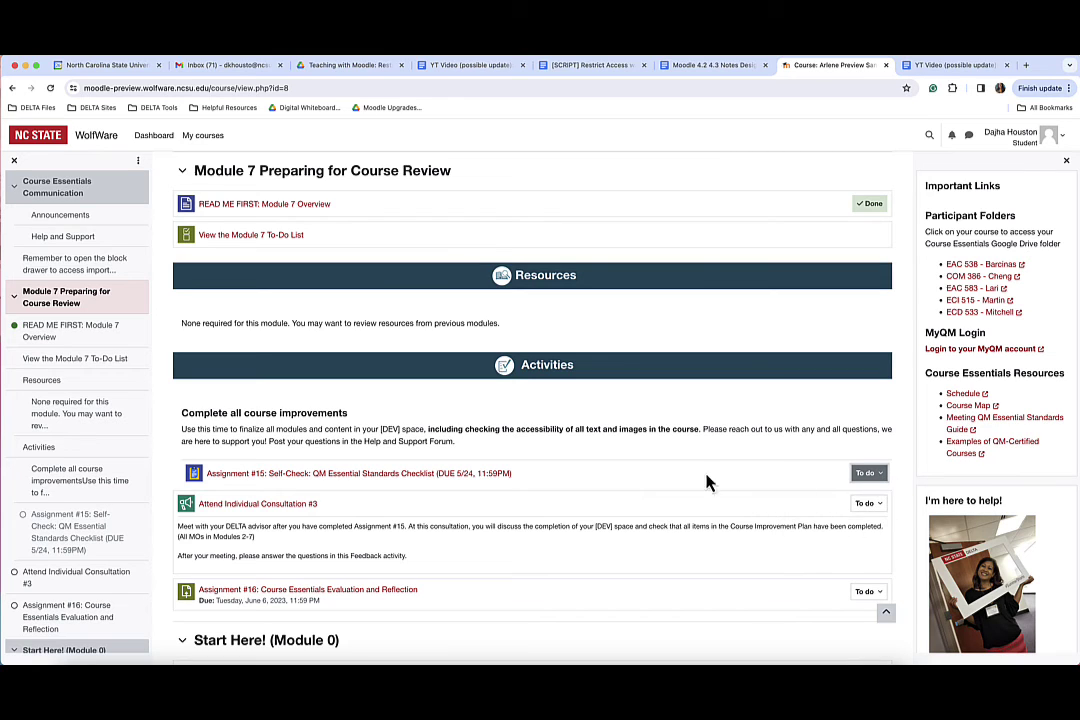